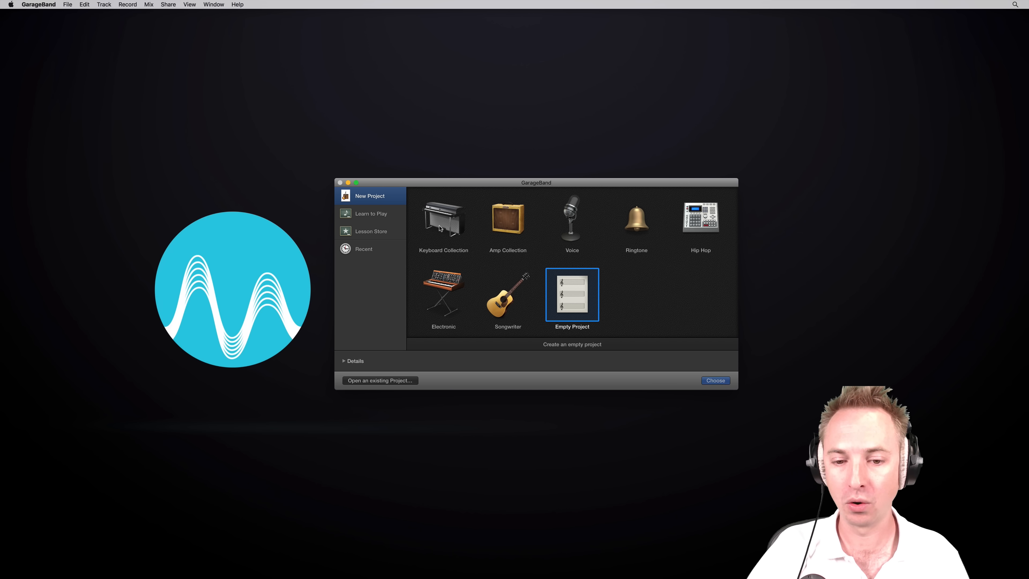
# Look through the Voice, Ringtone, Electronic and Songwriter project templates, ending on Empty Project
pyautogui.click(572, 225)
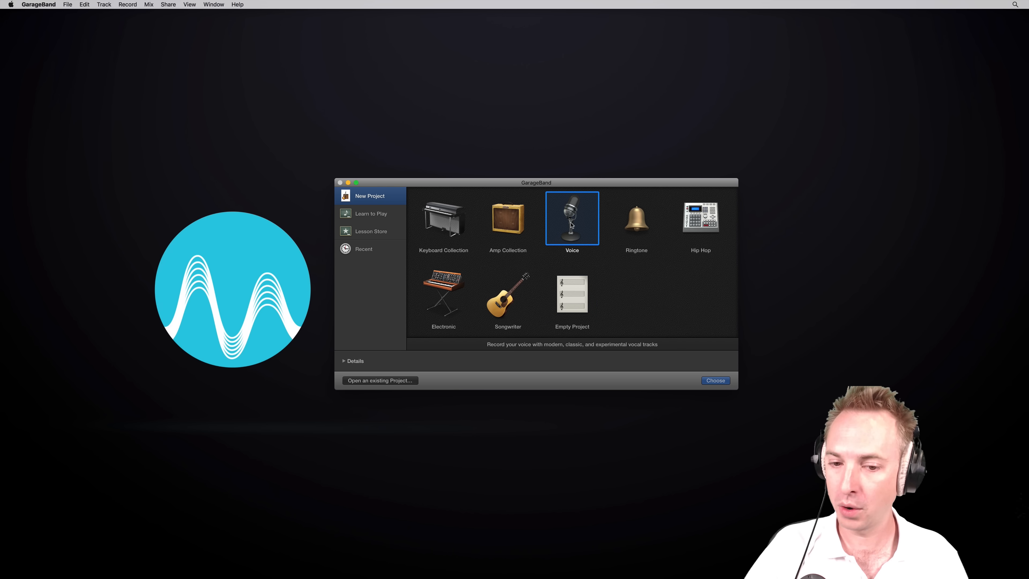
pyautogui.click(621, 224)
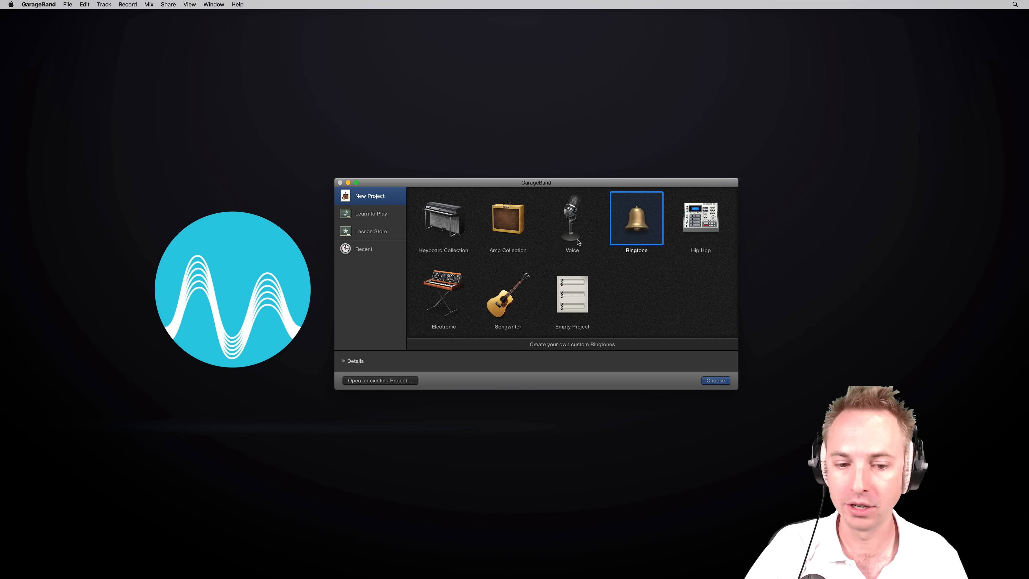
pyautogui.click(462, 285)
pyautogui.click(502, 289)
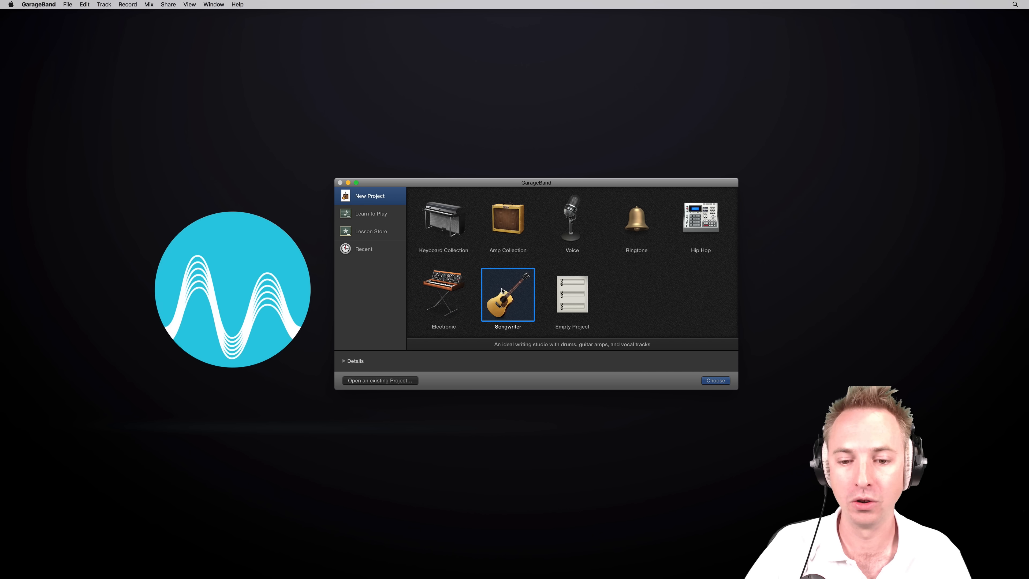
pyautogui.click(562, 294)
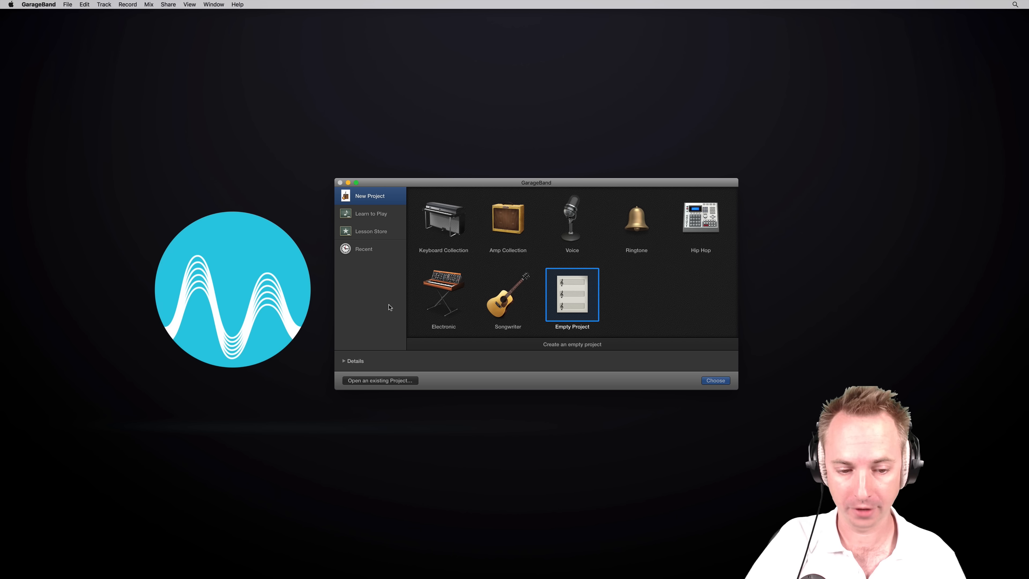
# Expand the new project's details and set the tempo to 120
pyautogui.click(345, 361)
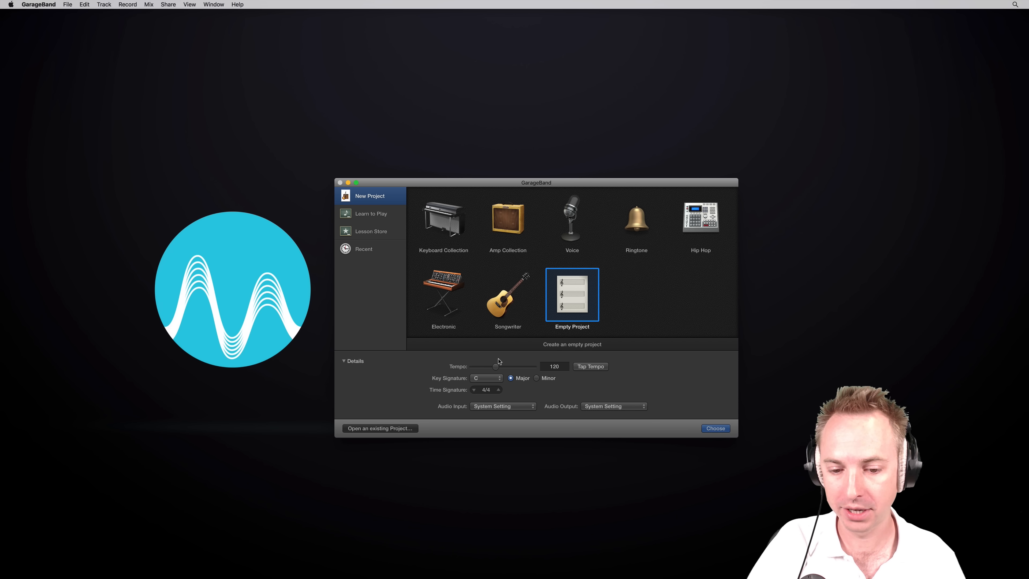
pyautogui.moveTo(497, 368)
pyautogui.mouseDown()
pyautogui.moveTo(522, 369)
pyautogui.moveTo(502, 369)
pyautogui.mouseUp()
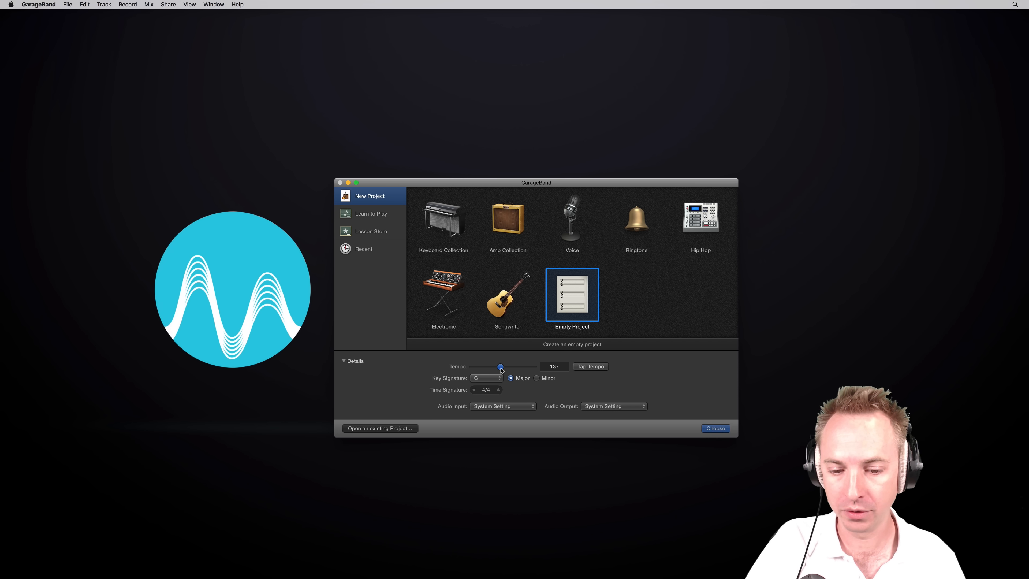
pyautogui.doubleClick(555, 369)
pyautogui.write('120')
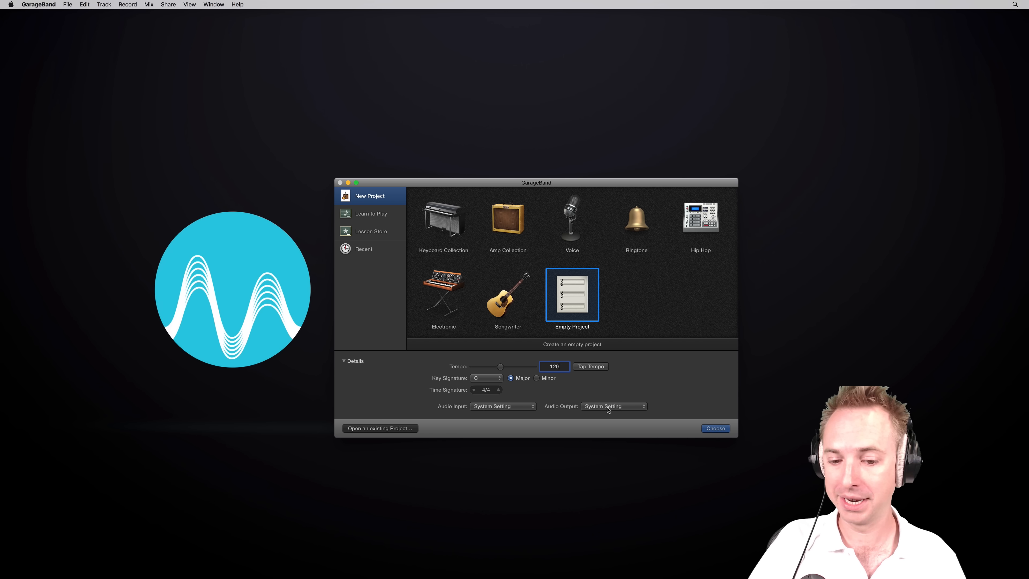
# Set both the audio input and audio output to Saffire and create the empty project
pyautogui.click(524, 407)
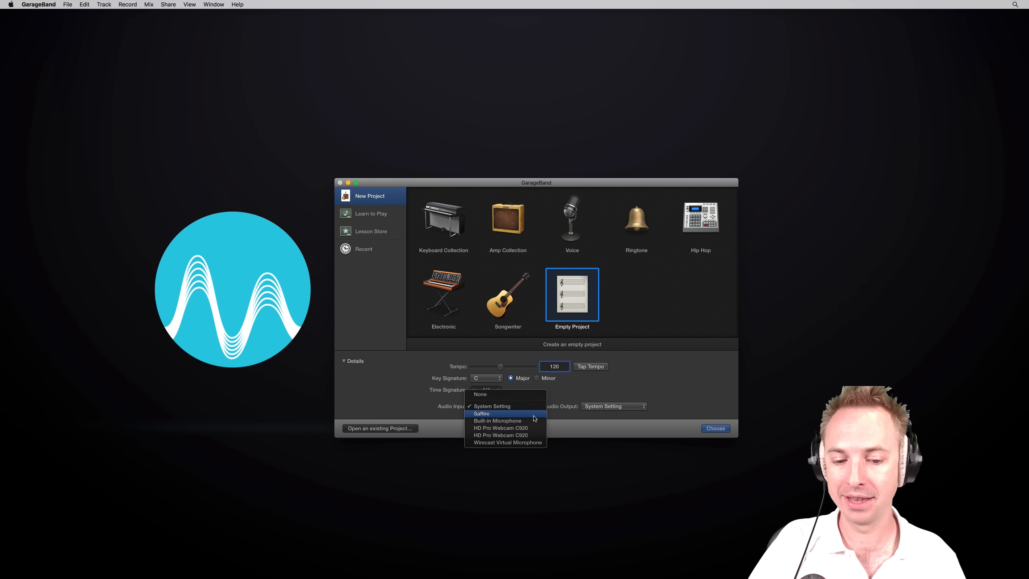
pyautogui.click(534, 415)
pyautogui.click(608, 407)
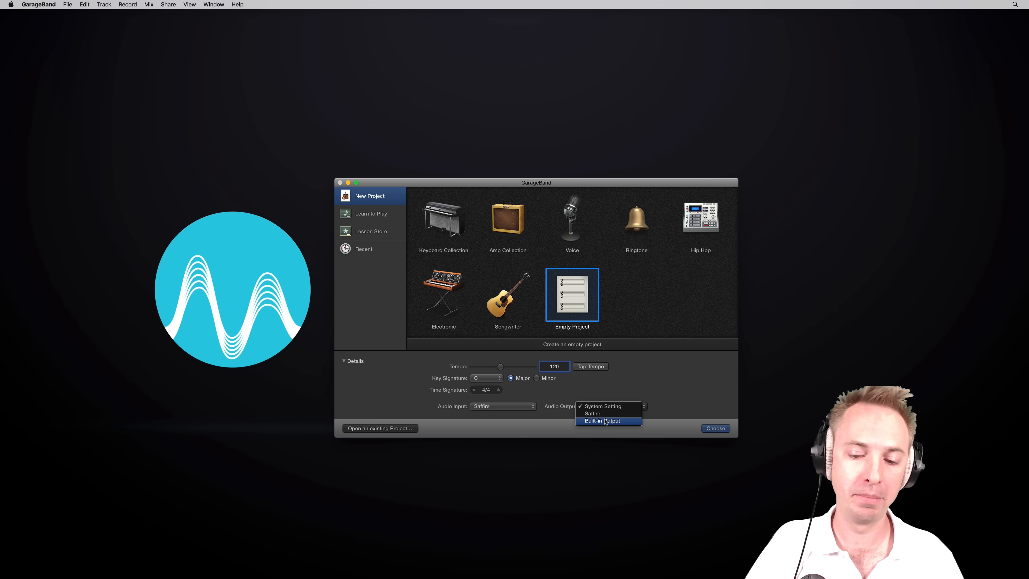
pyautogui.click(606, 414)
pyautogui.click(501, 407)
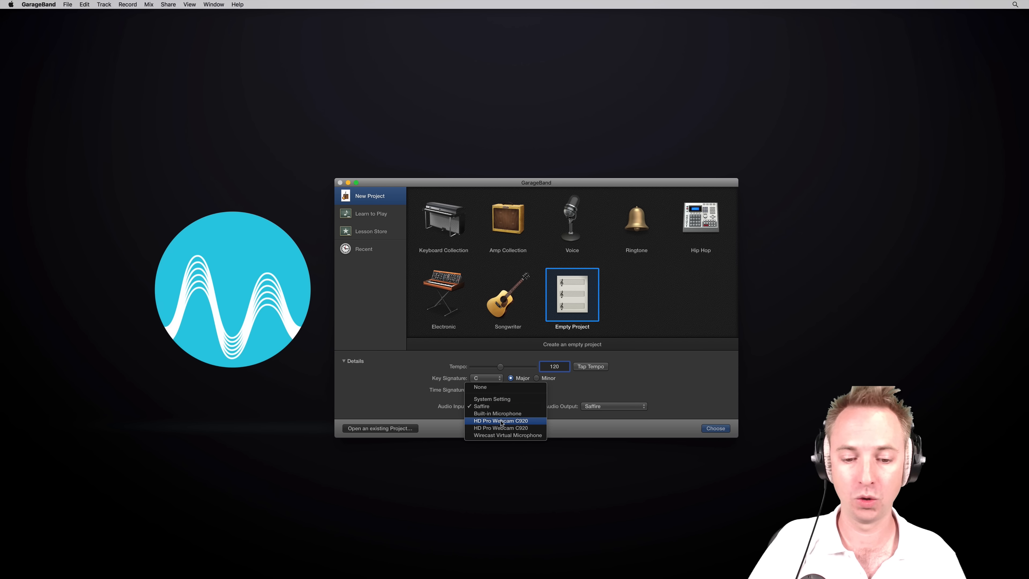
pyautogui.click(652, 379)
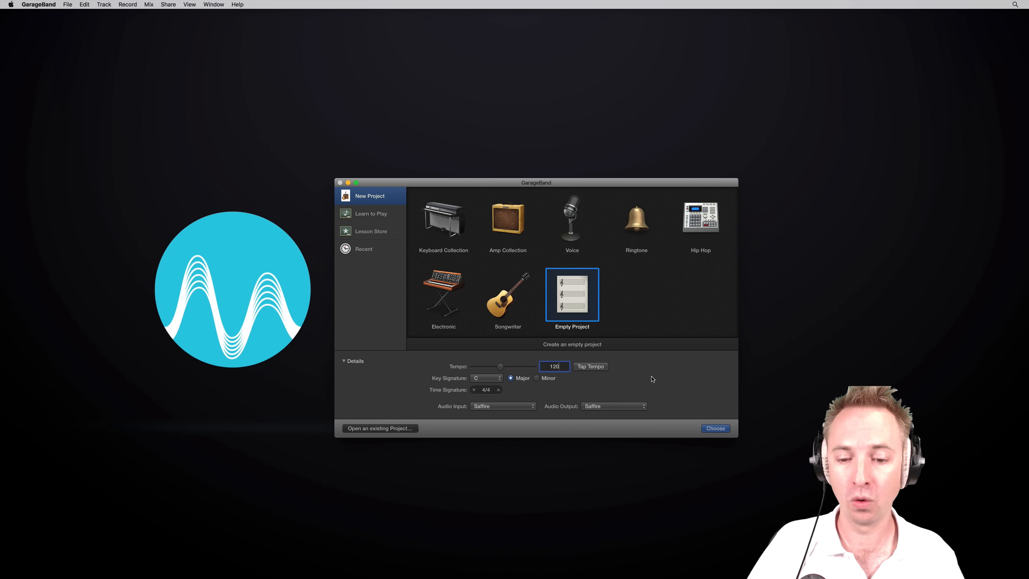
pyautogui.click(710, 428)
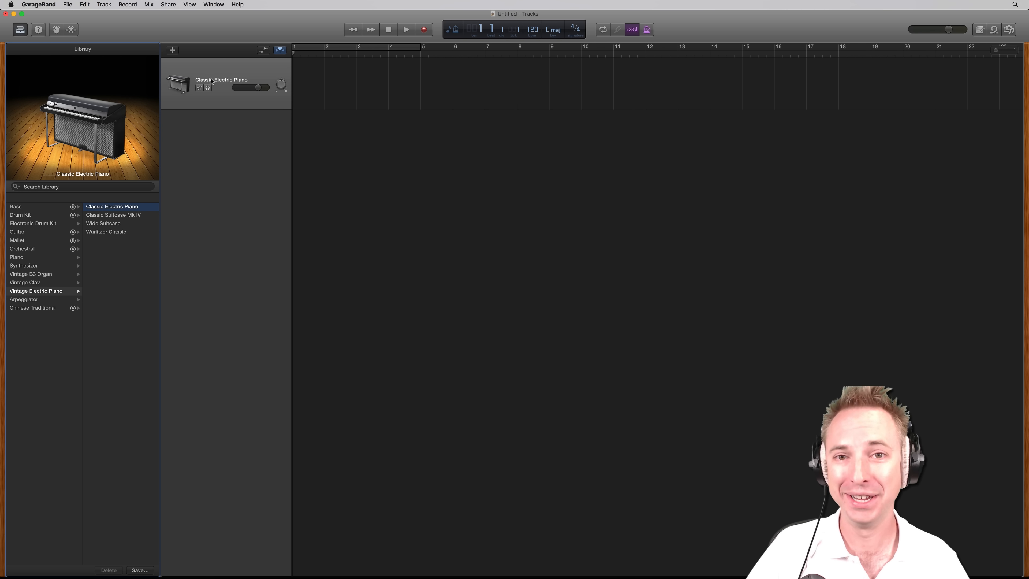
# Add an audio track for recording with a microphone, using Input 1 as its source
pyautogui.click(172, 50)
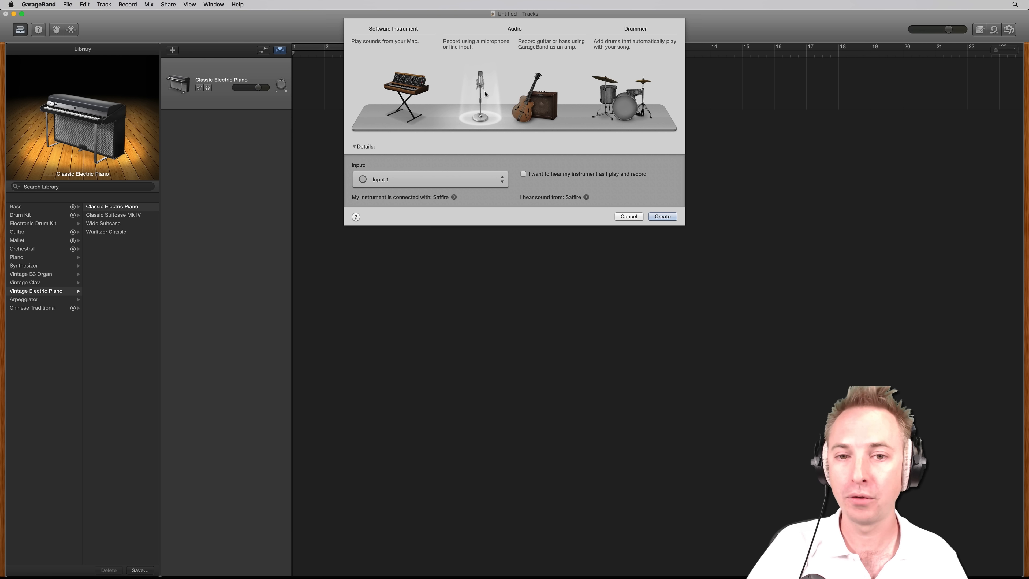
pyautogui.click(536, 104)
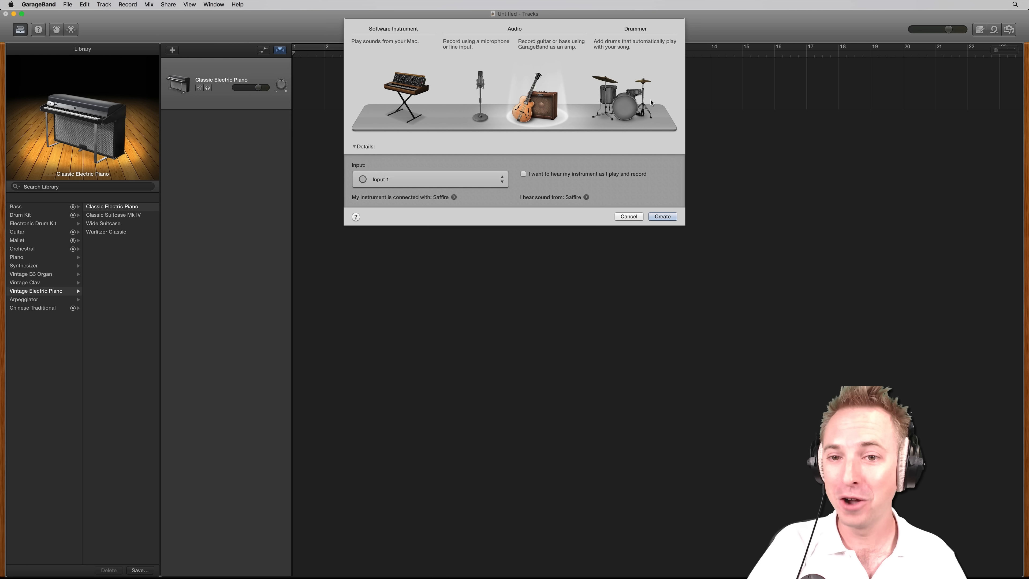
pyautogui.click(637, 102)
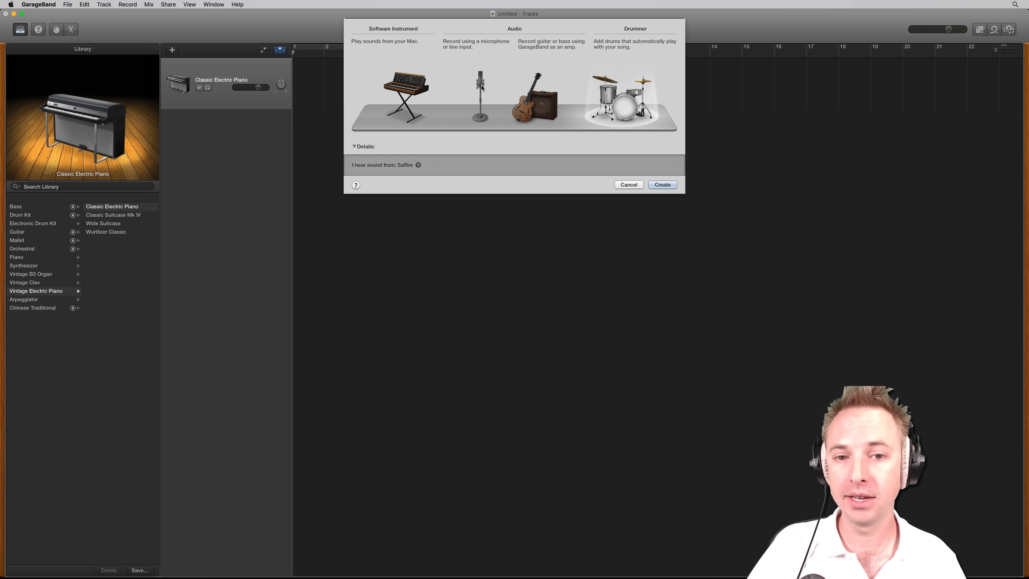
pyautogui.click(474, 96)
pyautogui.click(420, 179)
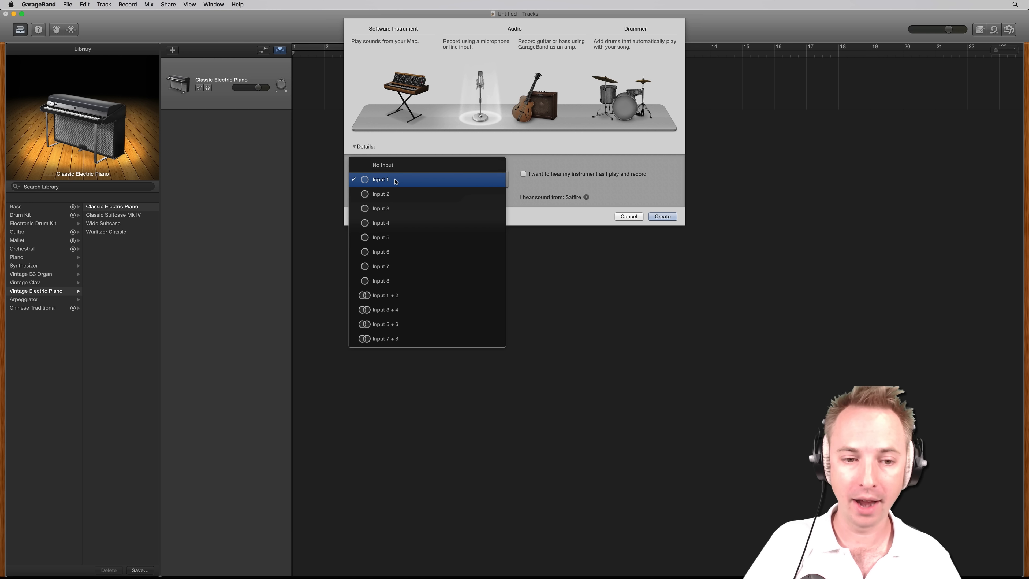
pyautogui.click(396, 181)
pyautogui.click(396, 183)
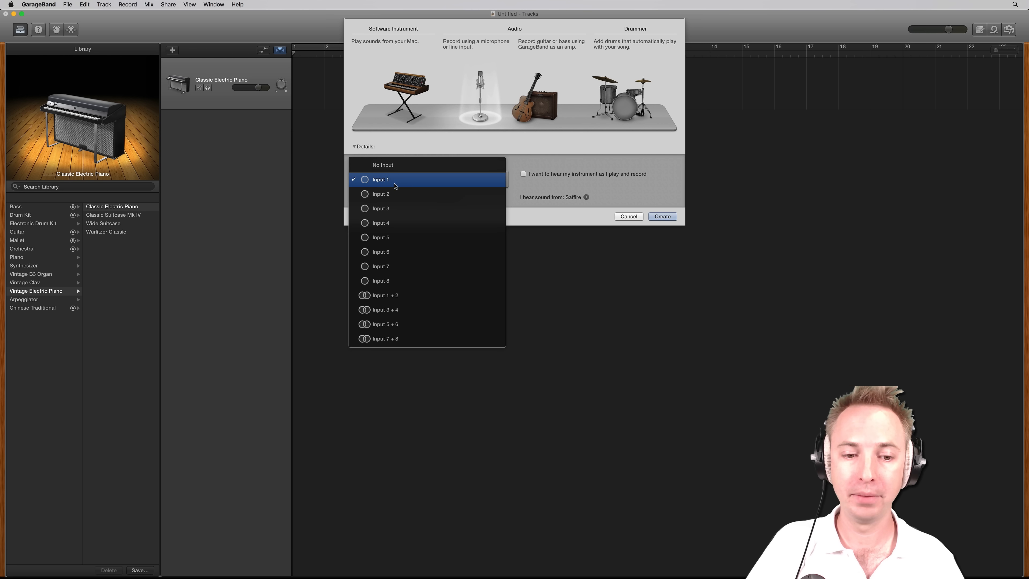
pyautogui.click(409, 180)
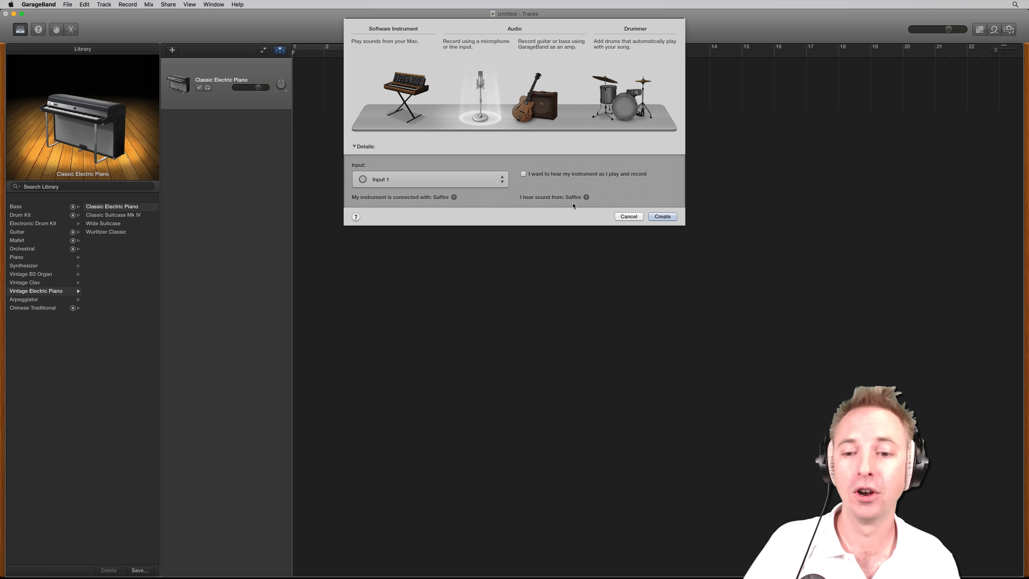
pyautogui.click(653, 216)
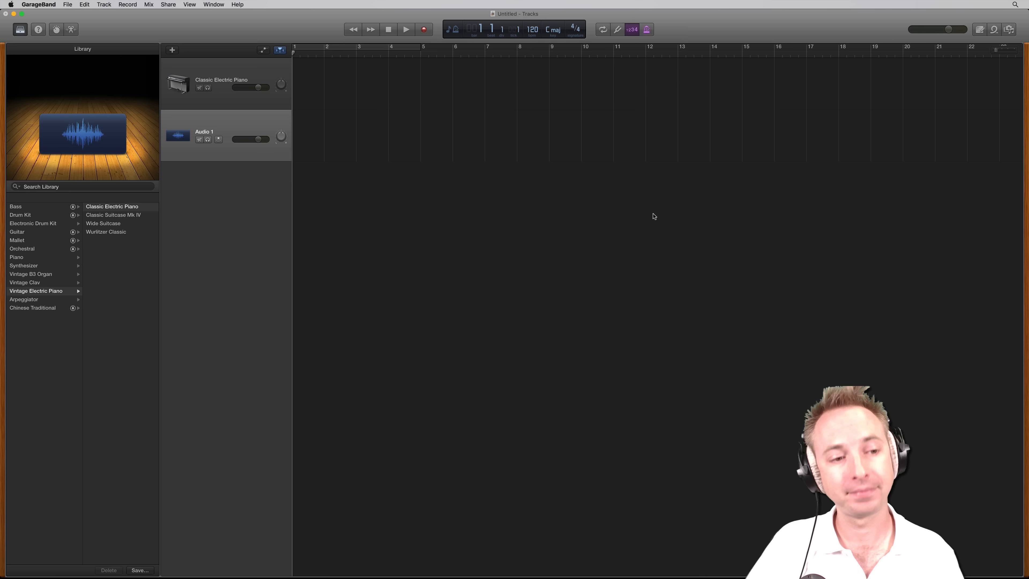
# Rename the new audio track as Podcast Host
pyautogui.doubleClick(205, 133)
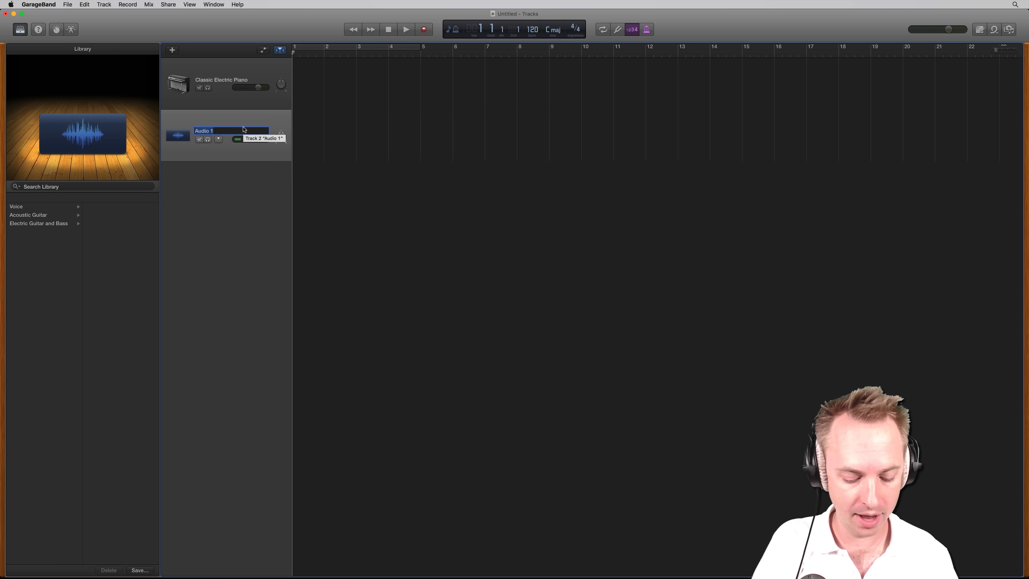
pyautogui.write('Podcast Hosty')
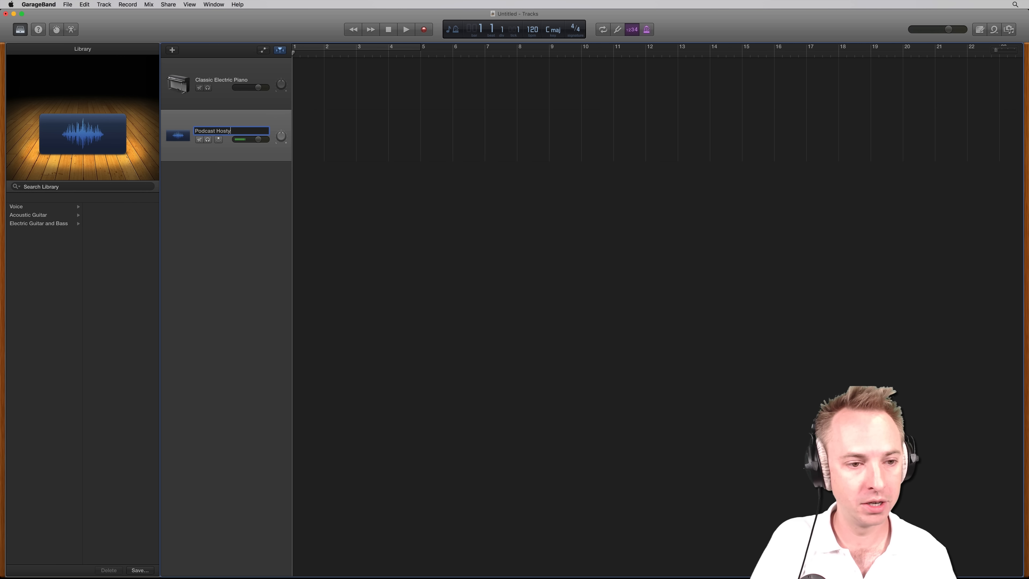
pyautogui.press('BackSpace')
pyautogui.press('Return')
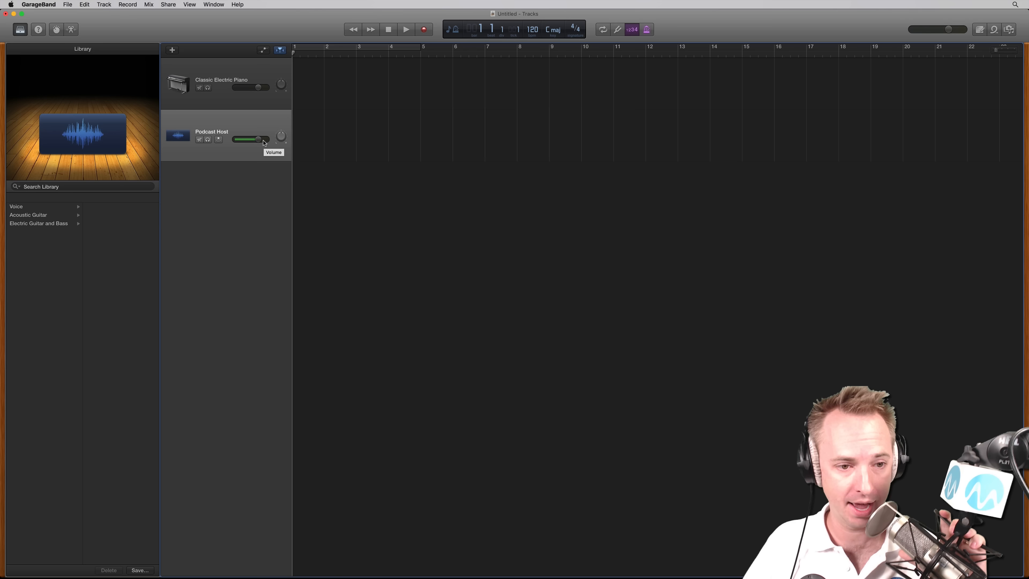
# Raise the Podcast Host track's volume slightly and record a voice take about five bars long on it
pyautogui.moveTo(264, 142); pyautogui.dragTo(260, 141)
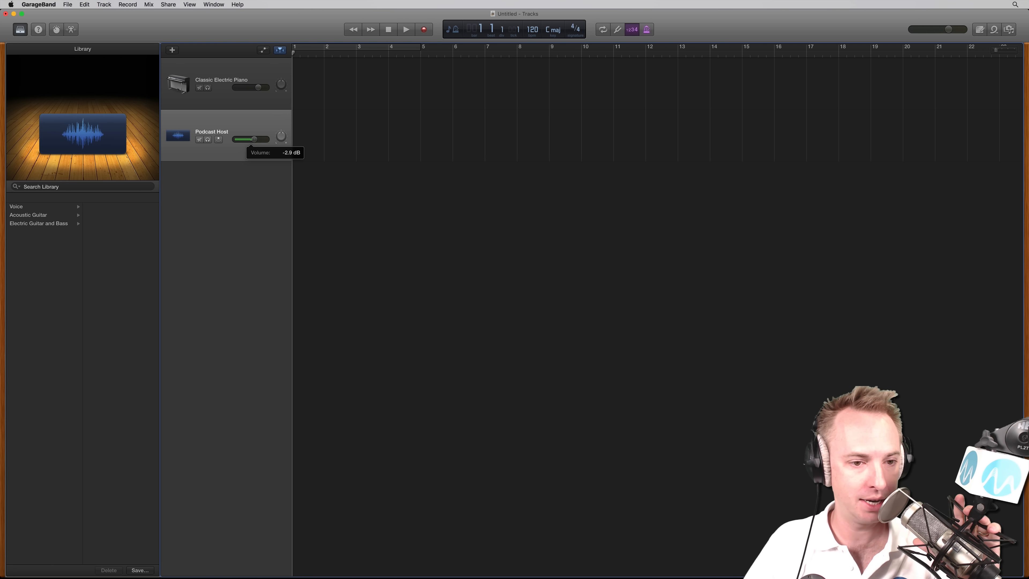
pyautogui.moveTo(255, 139); pyautogui.dragTo(263, 139)
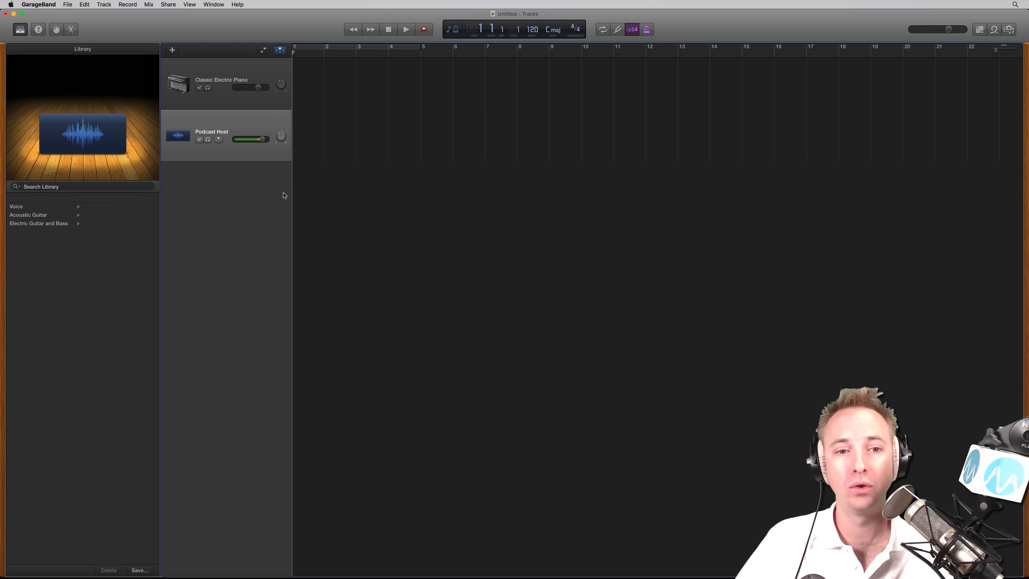
pyautogui.click(424, 30)
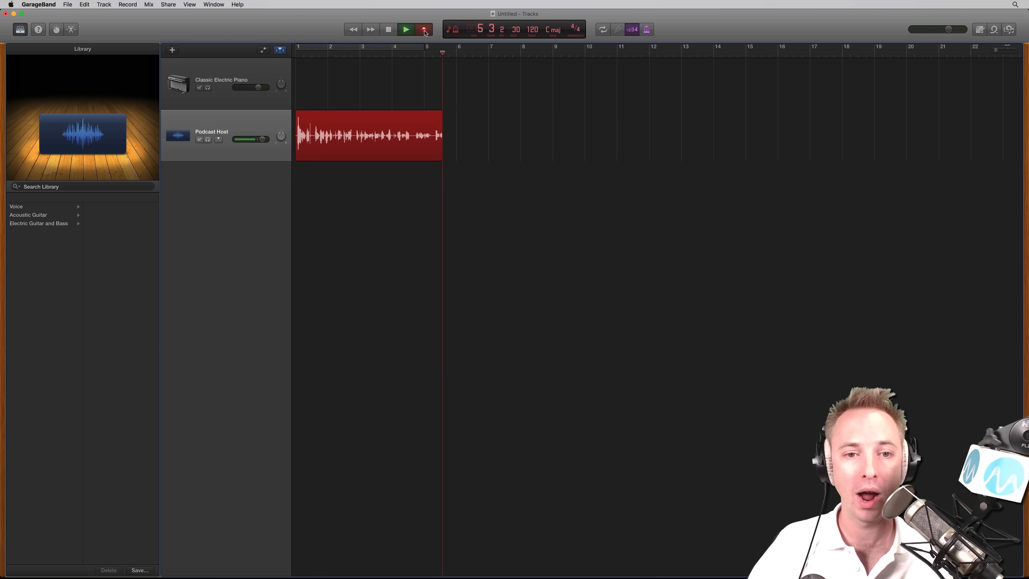
pyautogui.click(395, 31)
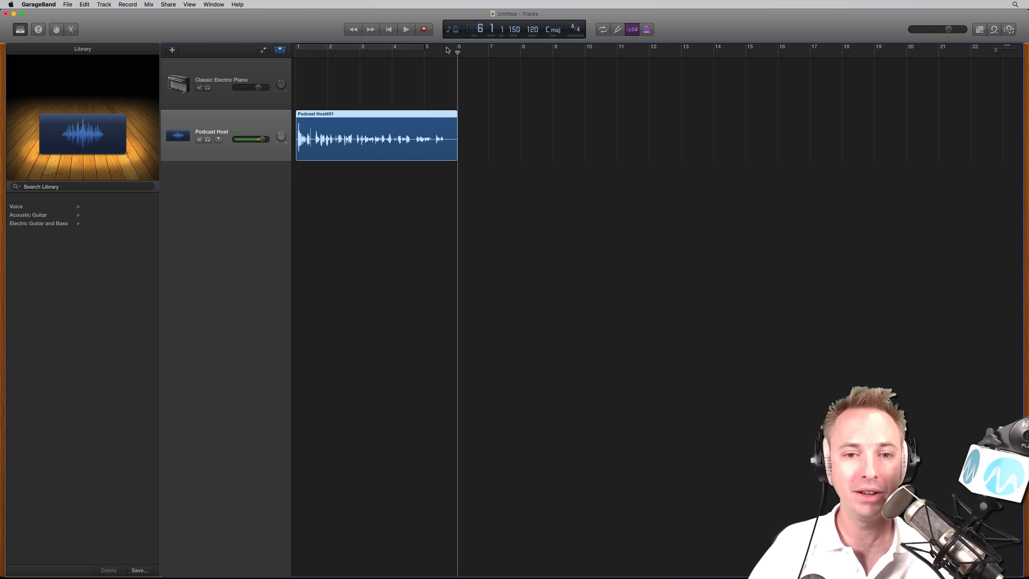
# Play back the recorded take from near its start, and rewind and fast-forward the playhead through it
pyautogui.press('Return')
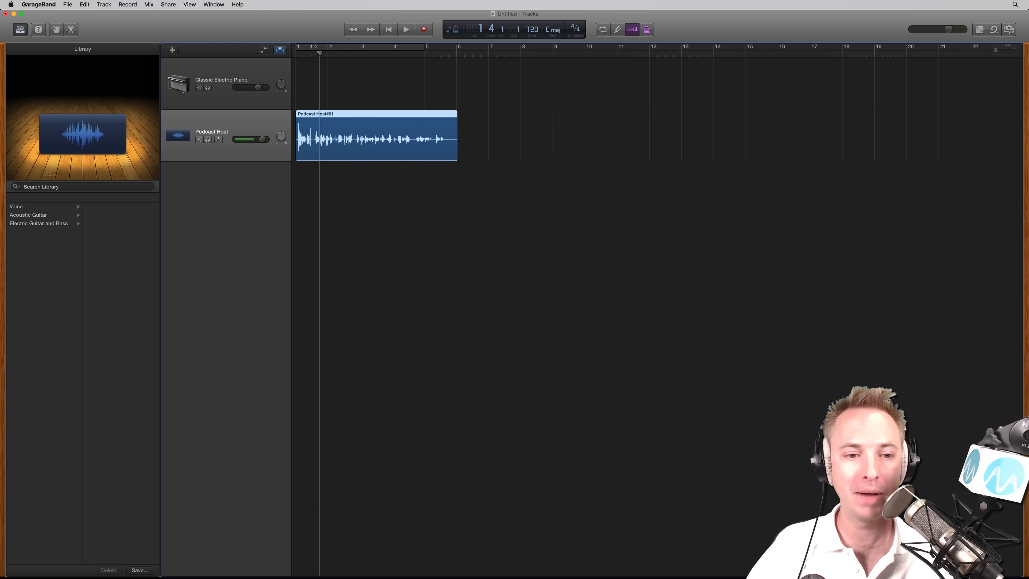
pyautogui.click(406, 30)
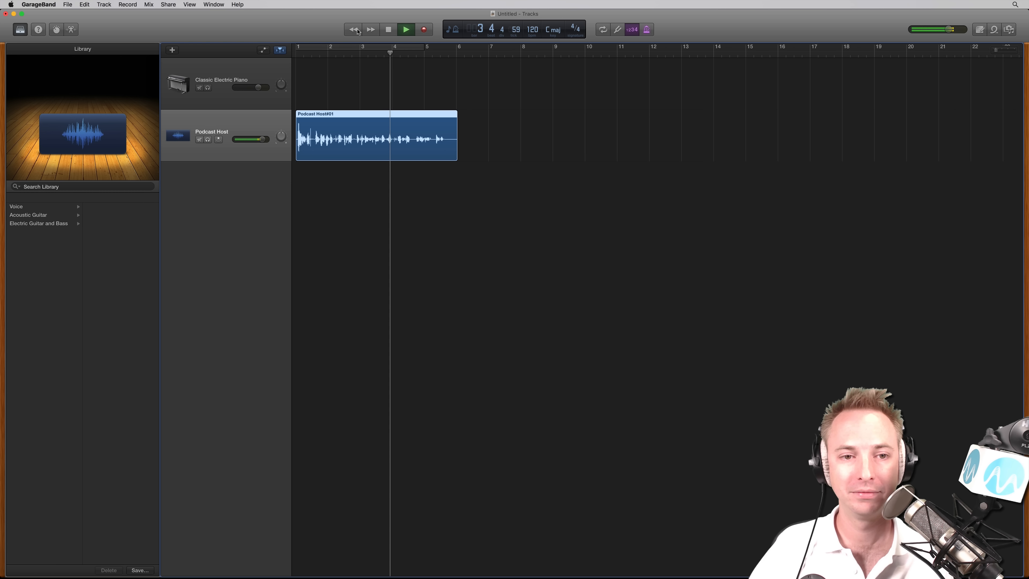
pyautogui.click(353, 30)
pyautogui.click(353, 30)
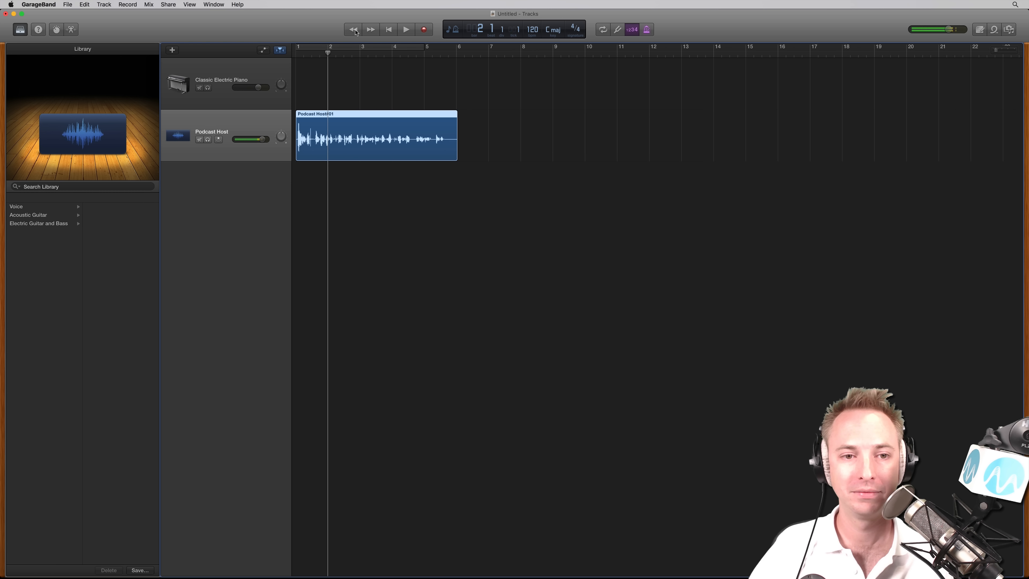
pyautogui.click(369, 30)
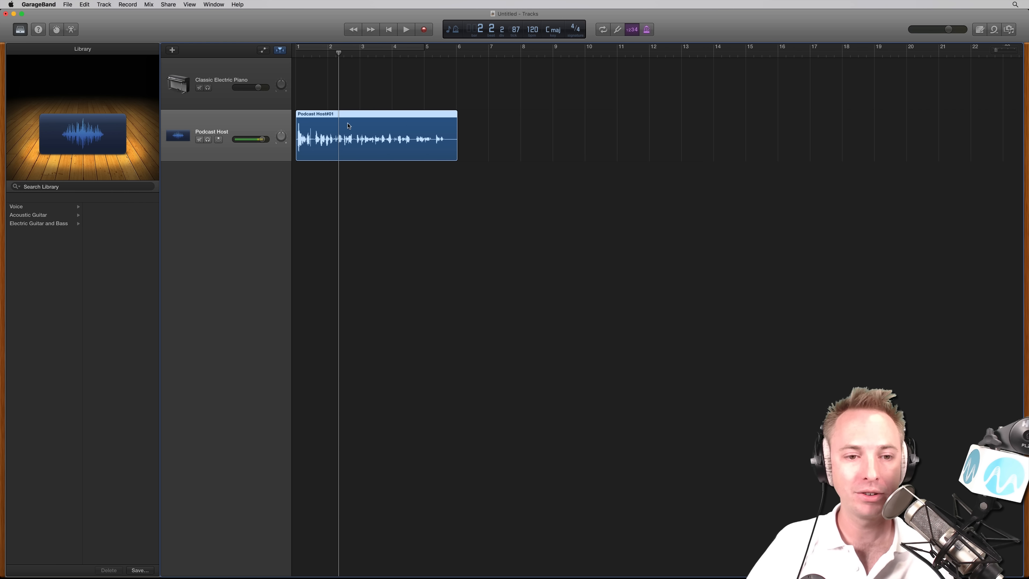
# Move the recorded region to about bar 8 and try to place it on the Classic Electric Piano track
pyautogui.moveTo(369, 122); pyautogui.dragTo(437, 91)
pyautogui.moveTo(588, 135); pyautogui.dragTo(460, 75)
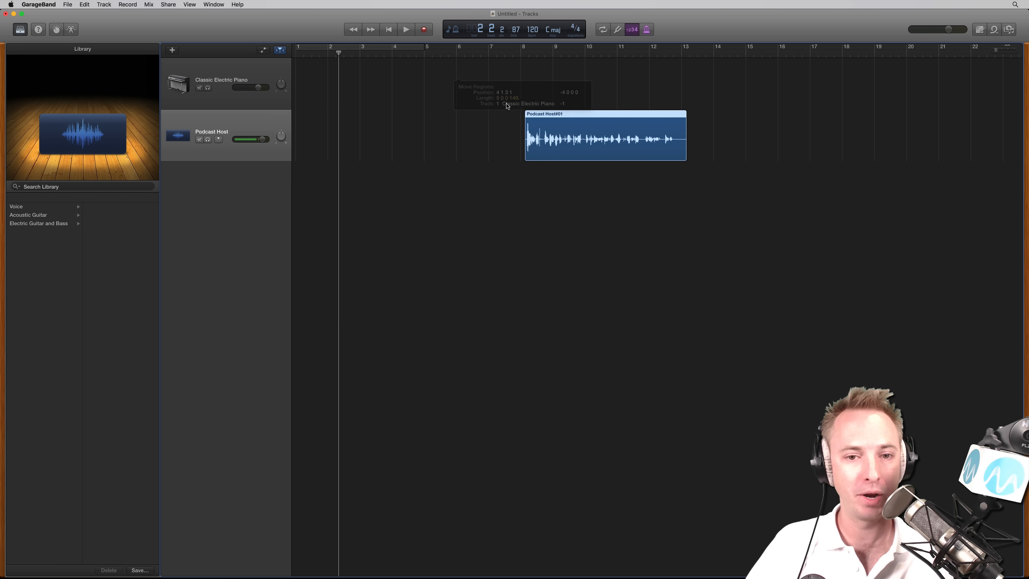
pyautogui.moveTo(557, 132); pyautogui.dragTo(460, 65)
pyautogui.moveTo(622, 153); pyautogui.dragTo(468, 102)
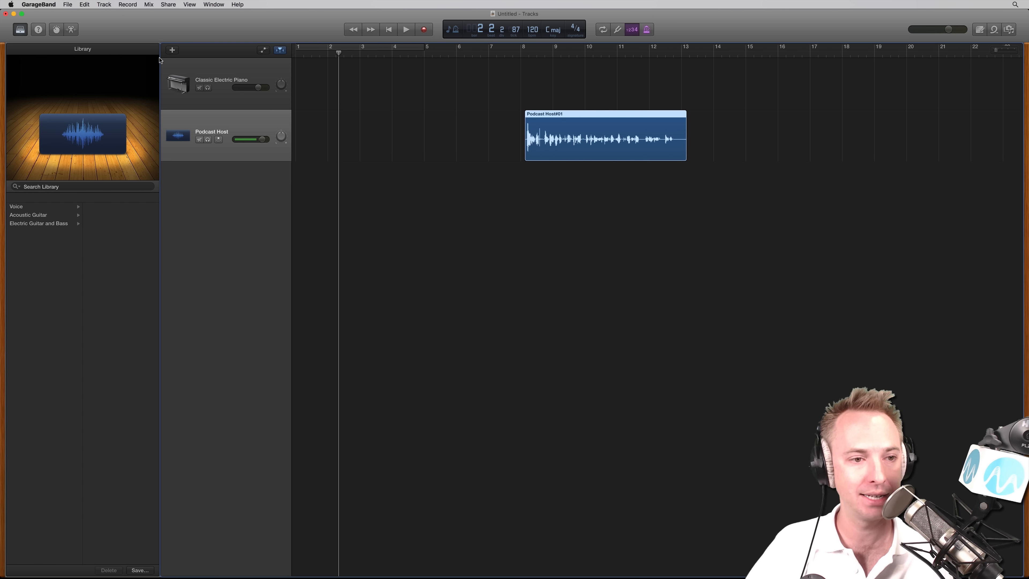
# Add a second microphone audio track on Input 1 and move the recorded region onto it, starting midway between bars 4 and 5
pyautogui.click(172, 51)
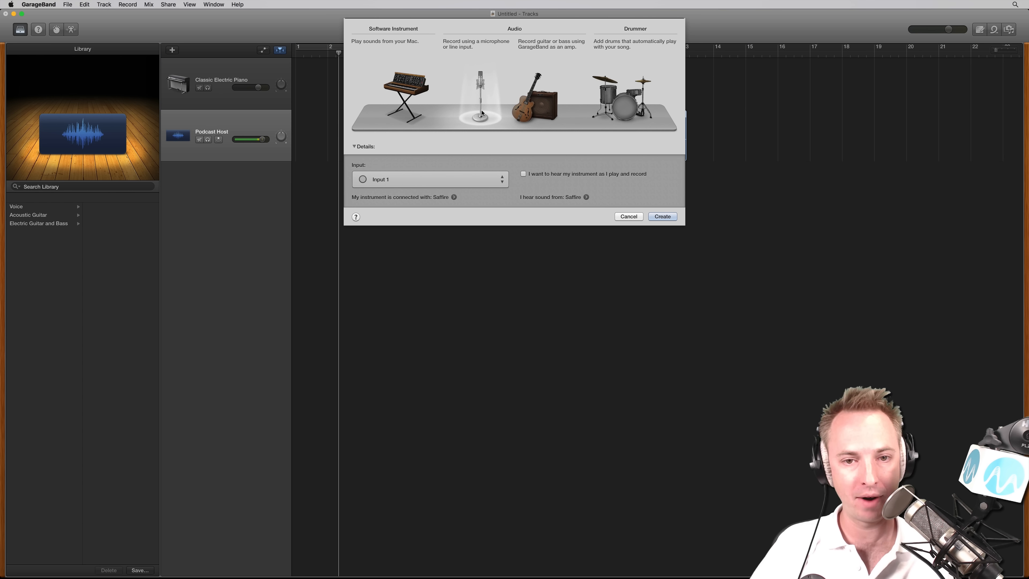
pyautogui.click(663, 216)
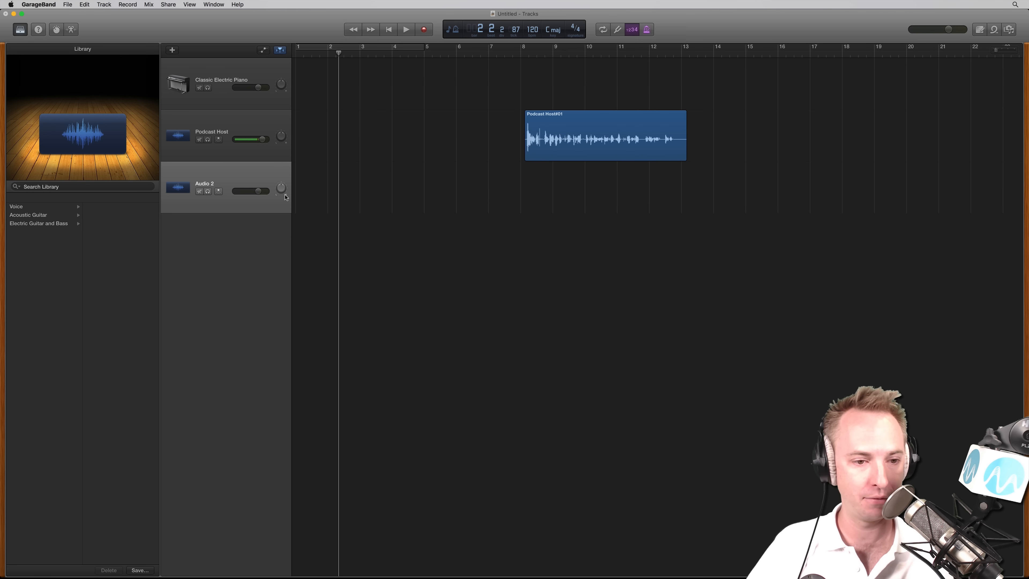
pyautogui.moveTo(574, 150); pyautogui.dragTo(459, 202)
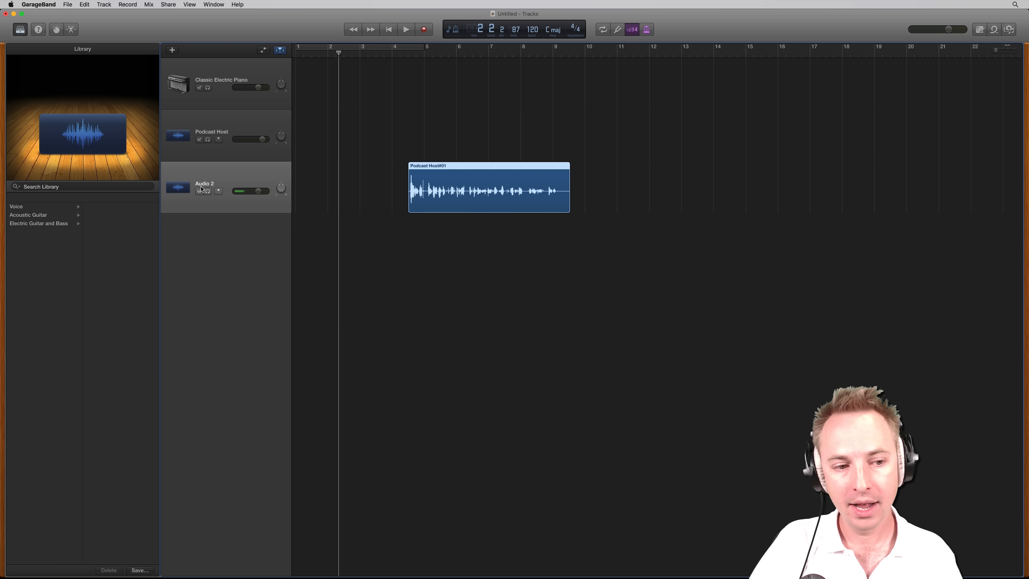
# Try out mute, solo and input monitoring on the Audio 2 track, switching each one back off
pyautogui.click(199, 192)
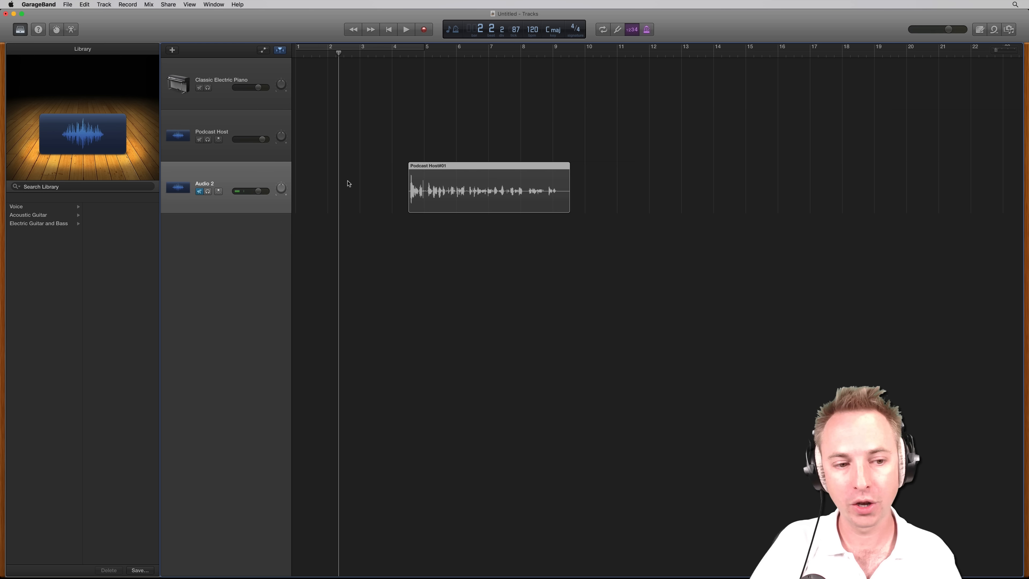
pyautogui.click(200, 192)
pyautogui.click(208, 192)
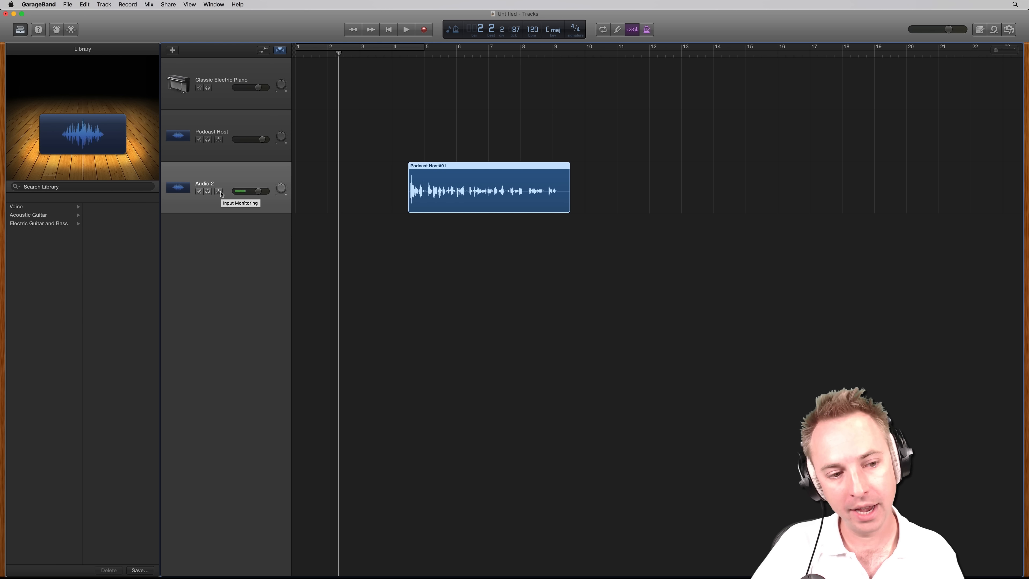
pyautogui.click(219, 192)
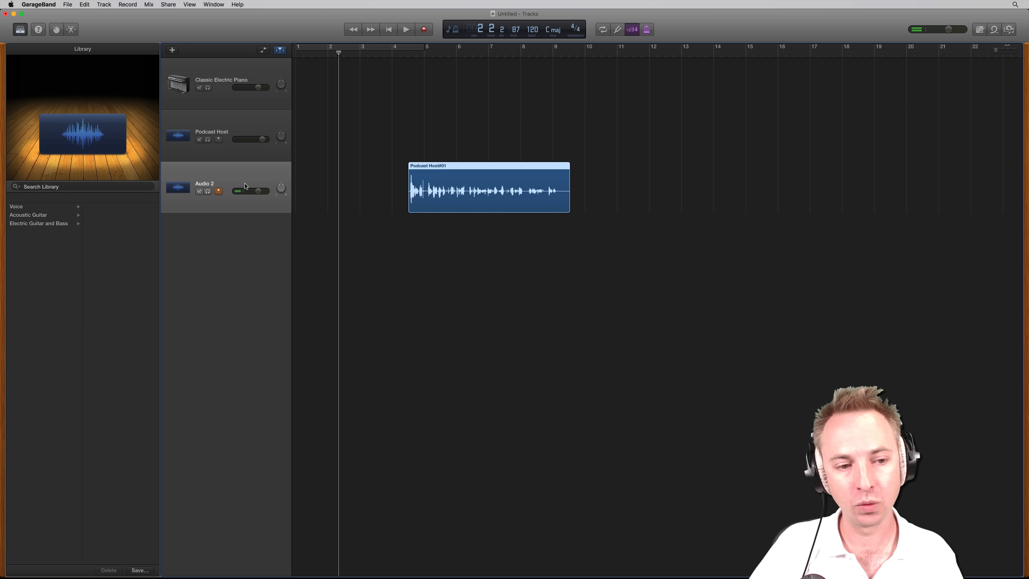
pyautogui.click(219, 192)
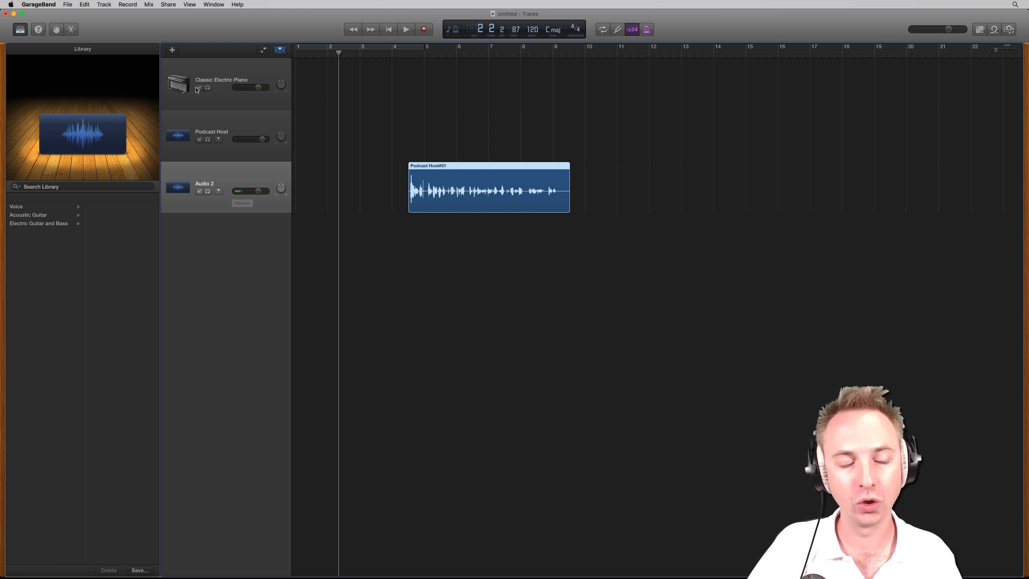
# Change the Classic Electric Piano track's instrument to Steinway Grand Piano from the Piano category and return the playhead to bar 1
pyautogui.doubleClick(248, 78)
pyautogui.click(227, 69)
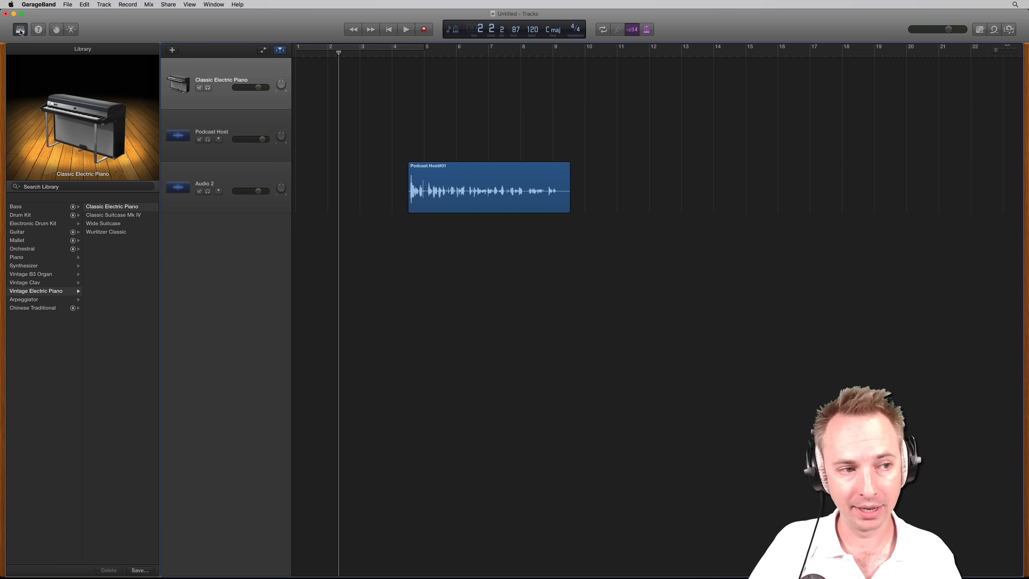
pyautogui.click(21, 30)
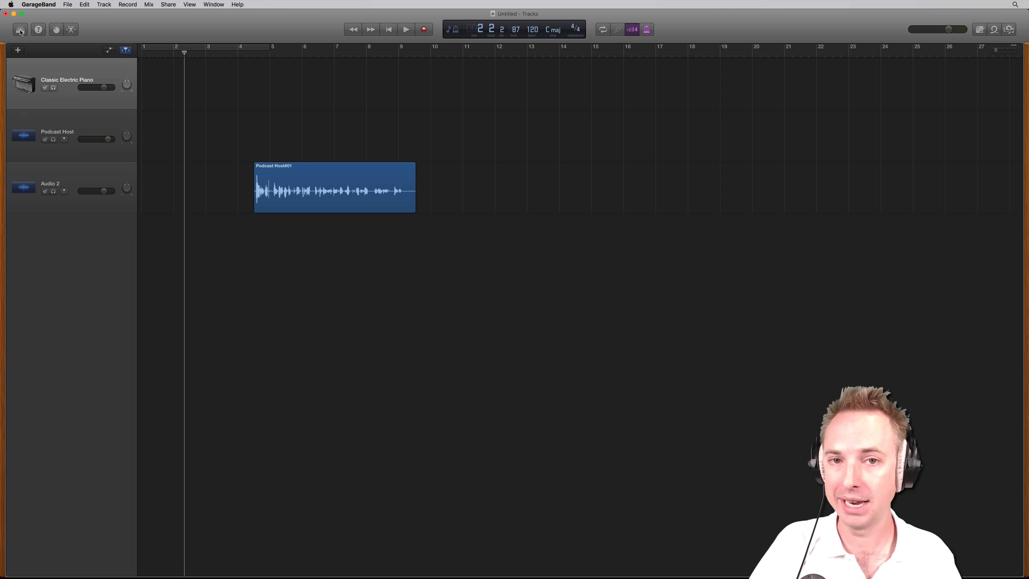
pyautogui.click(20, 30)
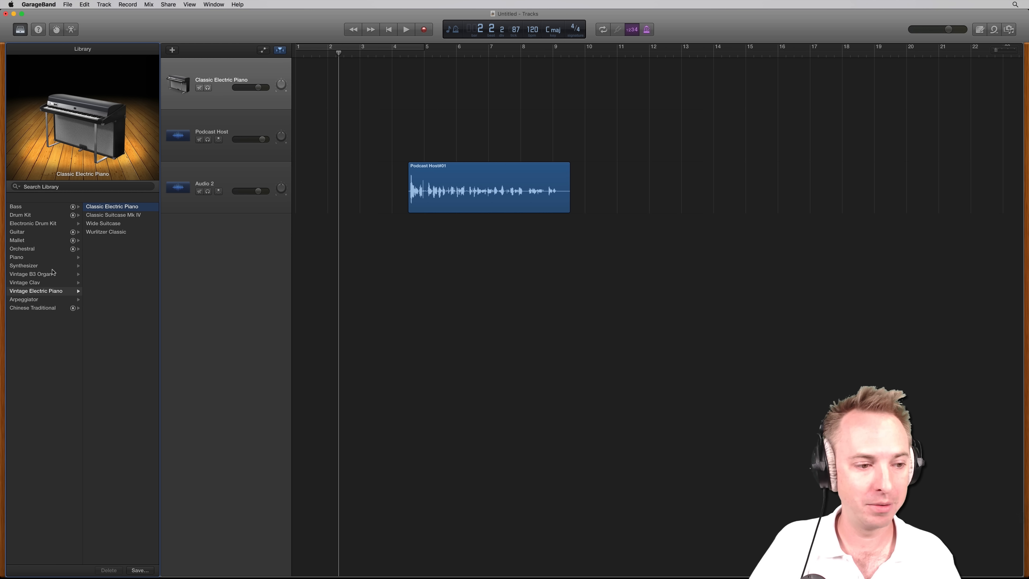
pyautogui.click(30, 258)
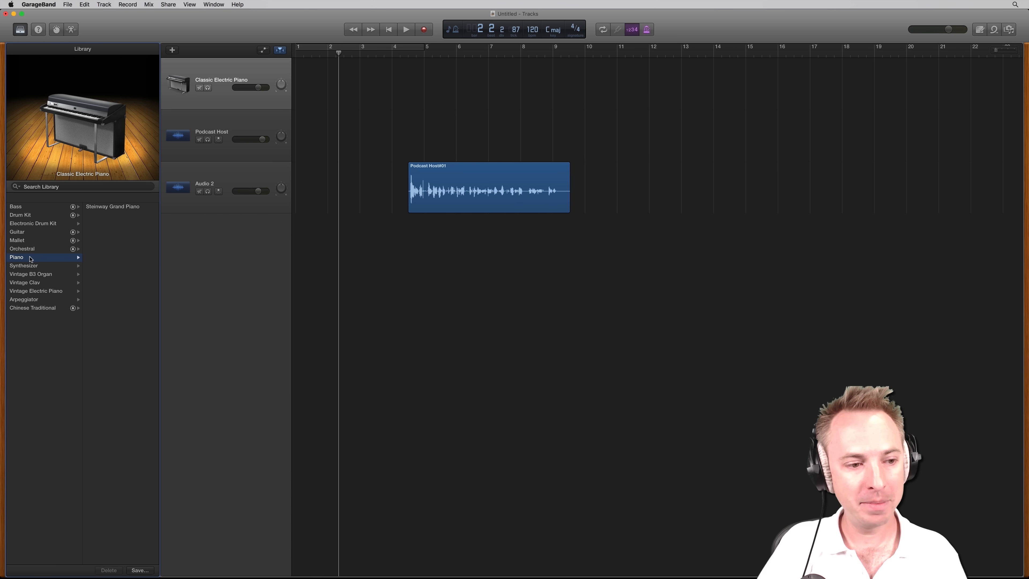
pyautogui.click(105, 207)
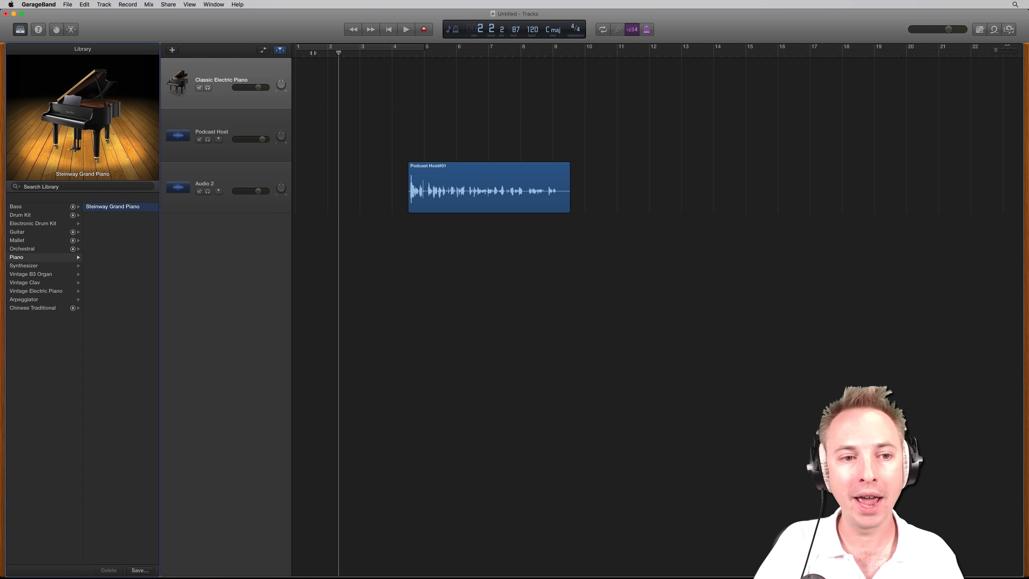
pyautogui.moveTo(313, 53); pyautogui.dragTo(290, 54)
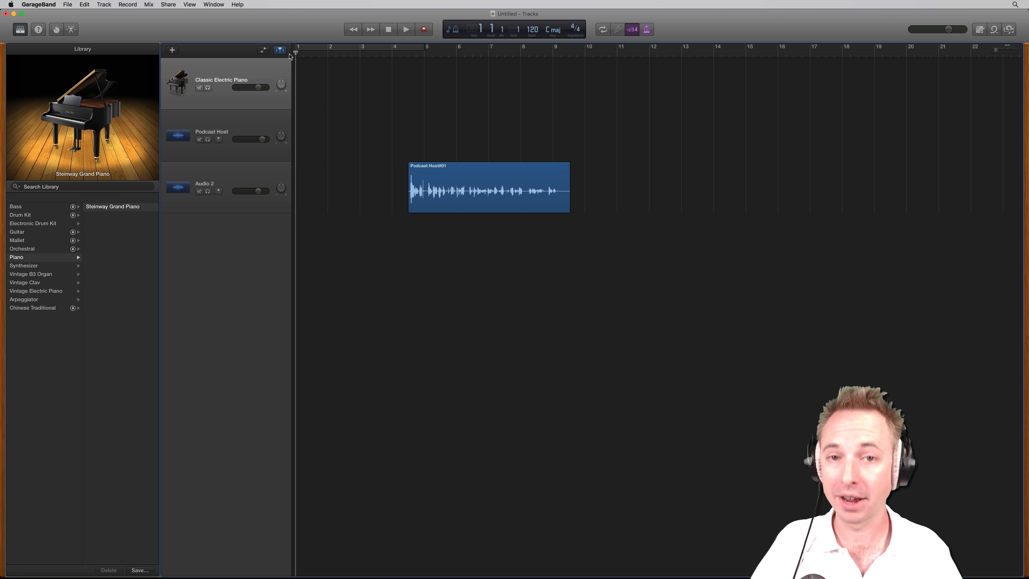